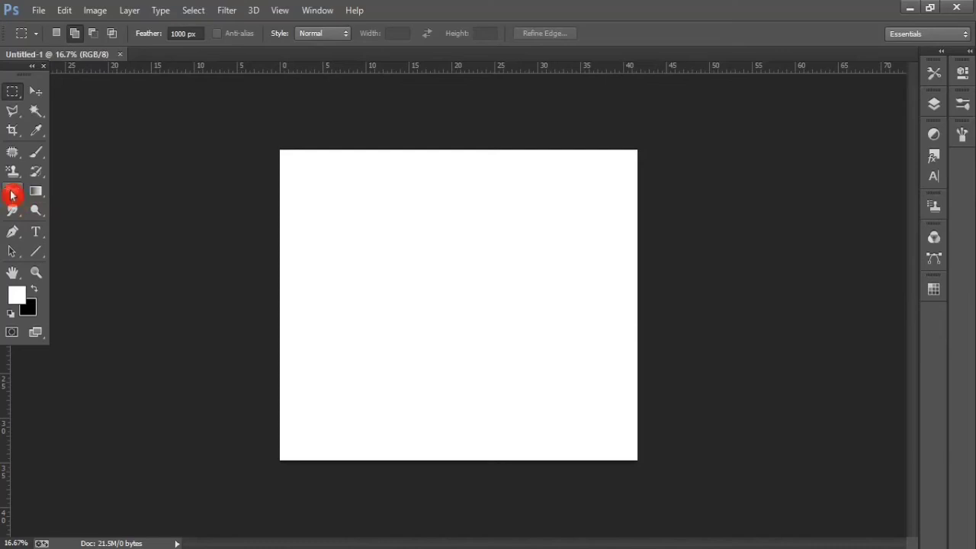
Select the standard Brush Tool from the brush tool group, leaving the tip presets at 40 px.
left_click(42, 157)
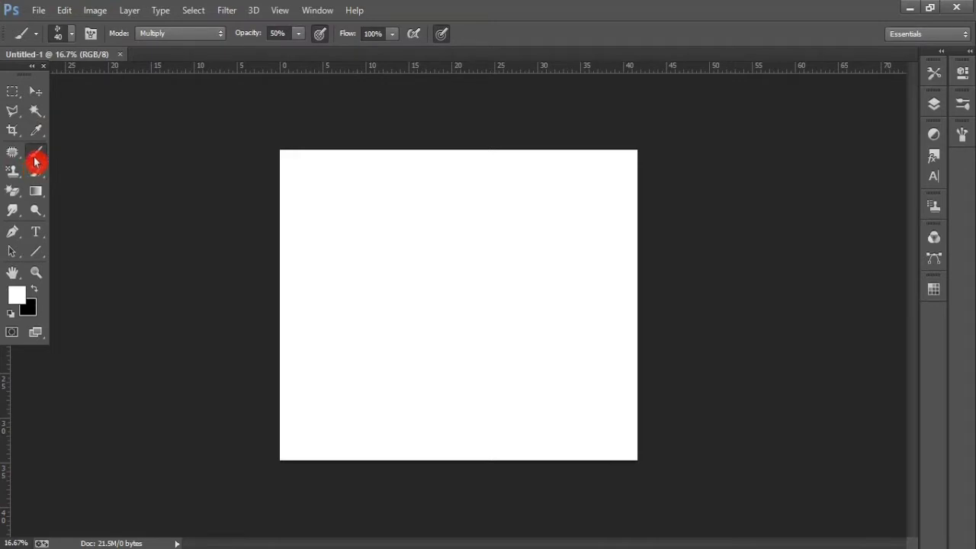
right_click(36, 155)
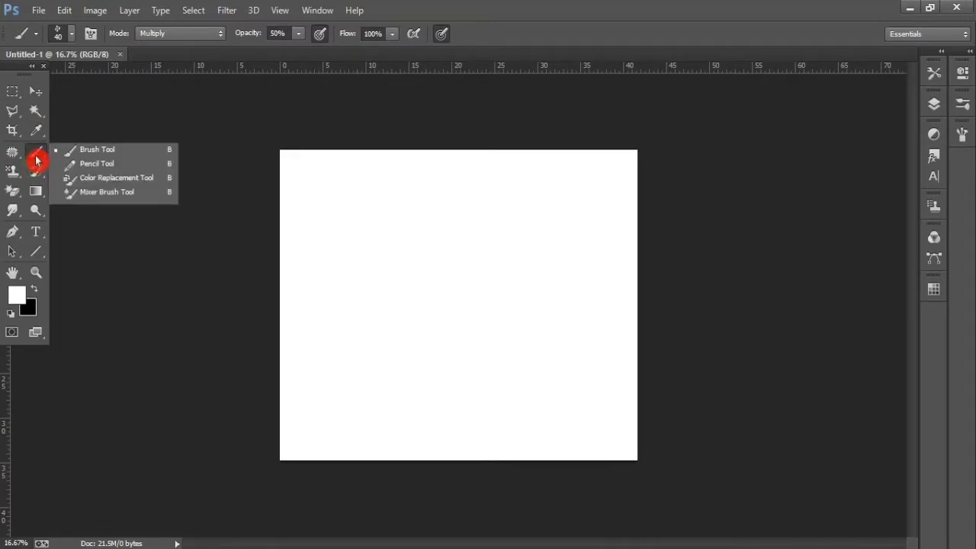
left_click(119, 154)
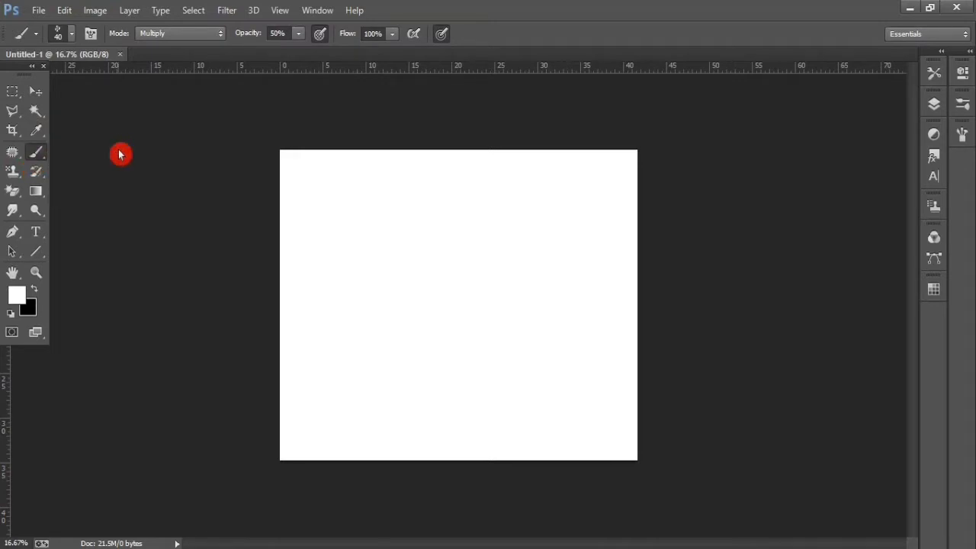
left_click(39, 37)
Choose the soft round brush tip at 0% hardness and enlarge it to 163 px.
left_click(75, 39)
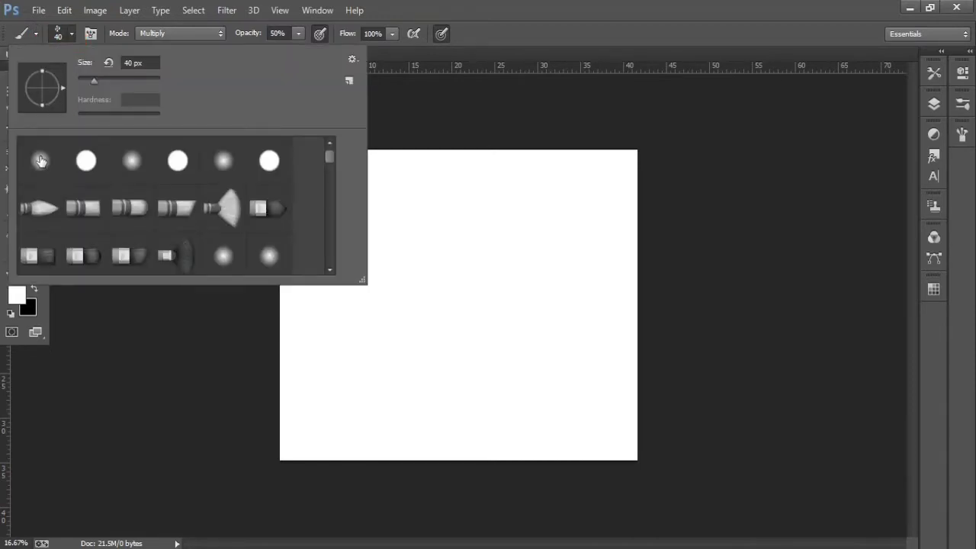
left_click(41, 160)
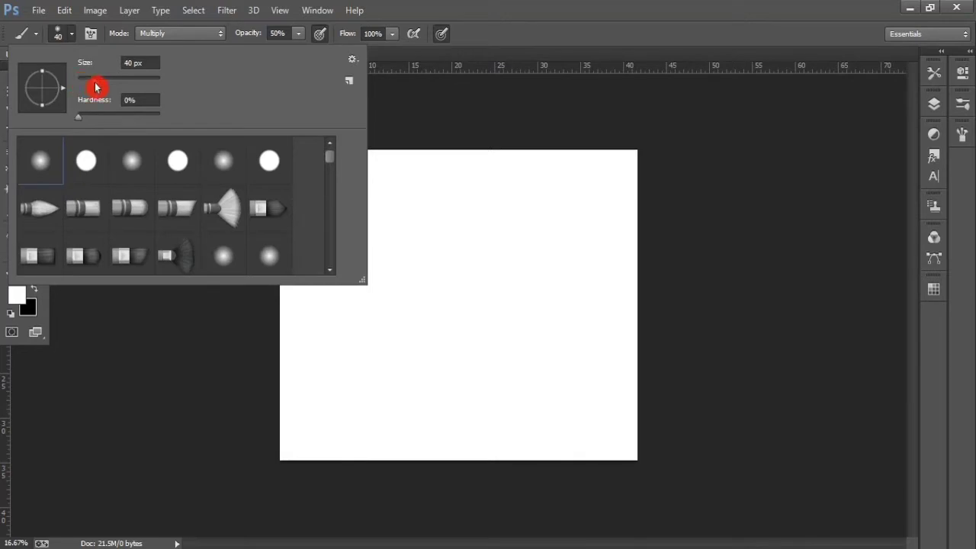
left_click_drag(95, 86, 131, 86)
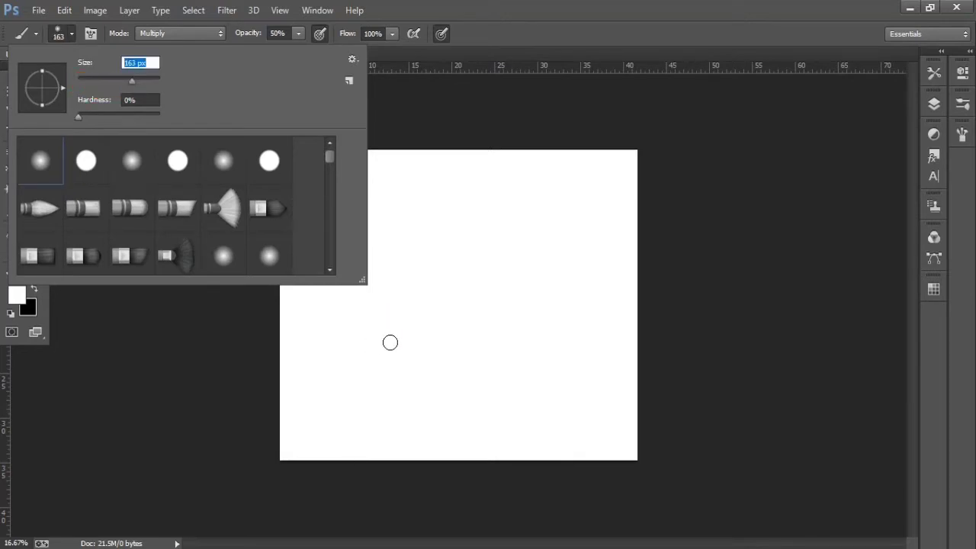
key("Return")
left_click(94, 37)
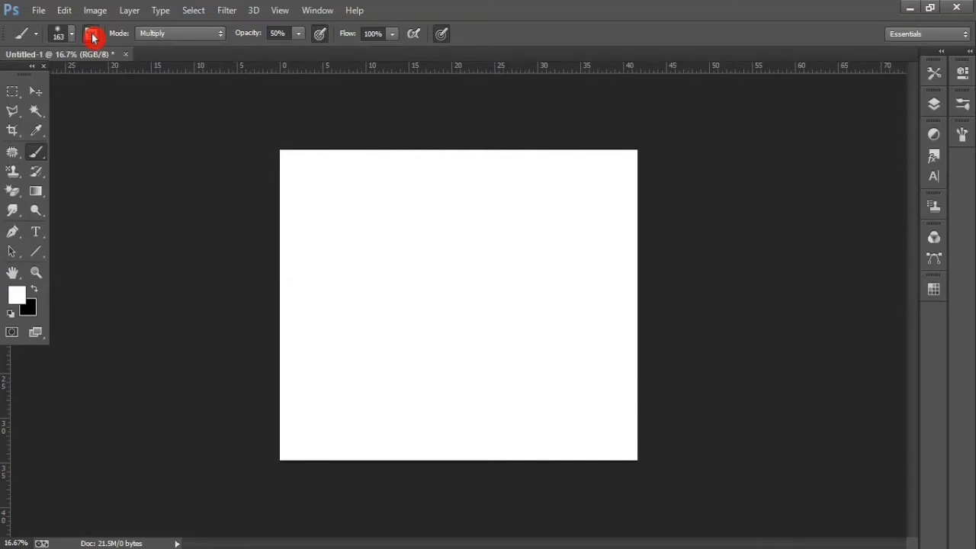
Set the brush tip size to 250 px in Brush Tip Shape.
left_click(763, 170)
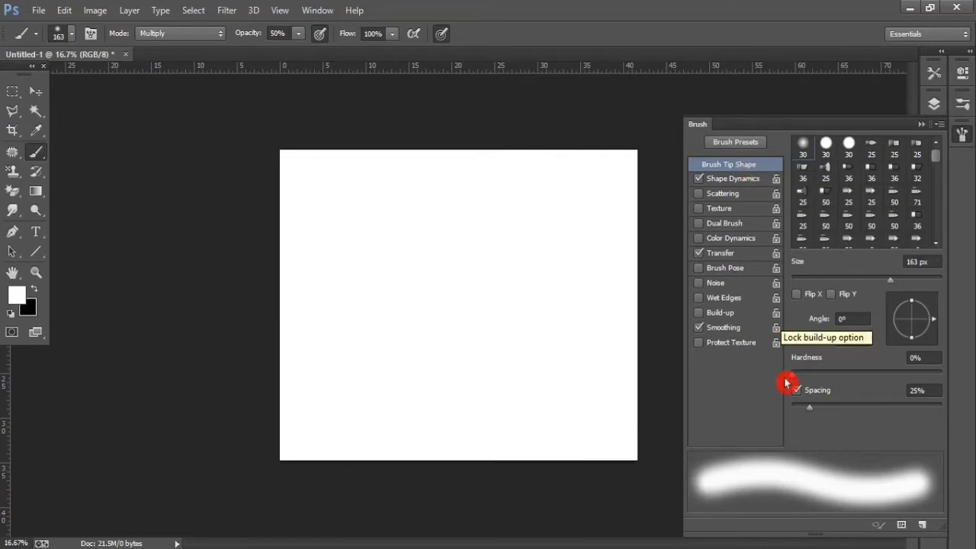
left_click_drag(894, 284, 910, 284)
left_click(921, 261)
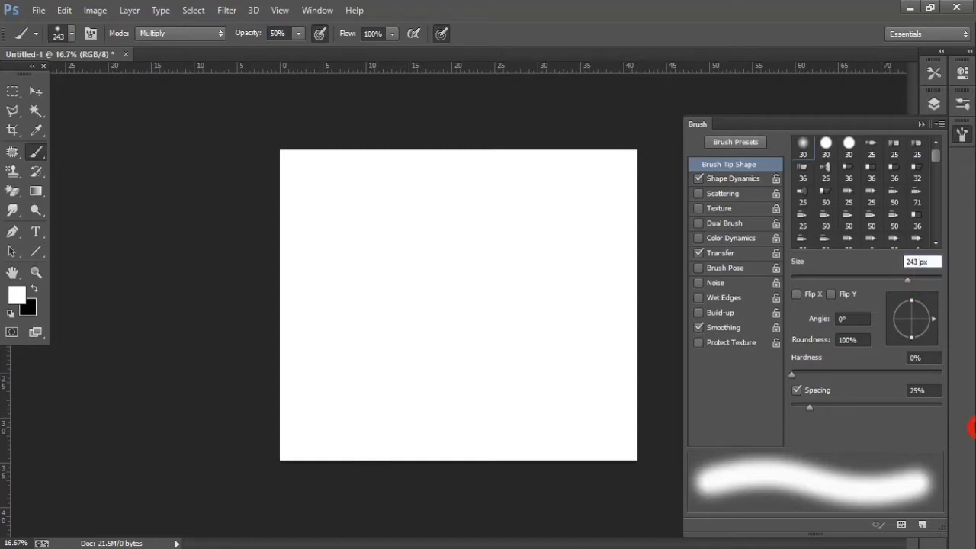
key("BackSpace")
key("BackSpace")
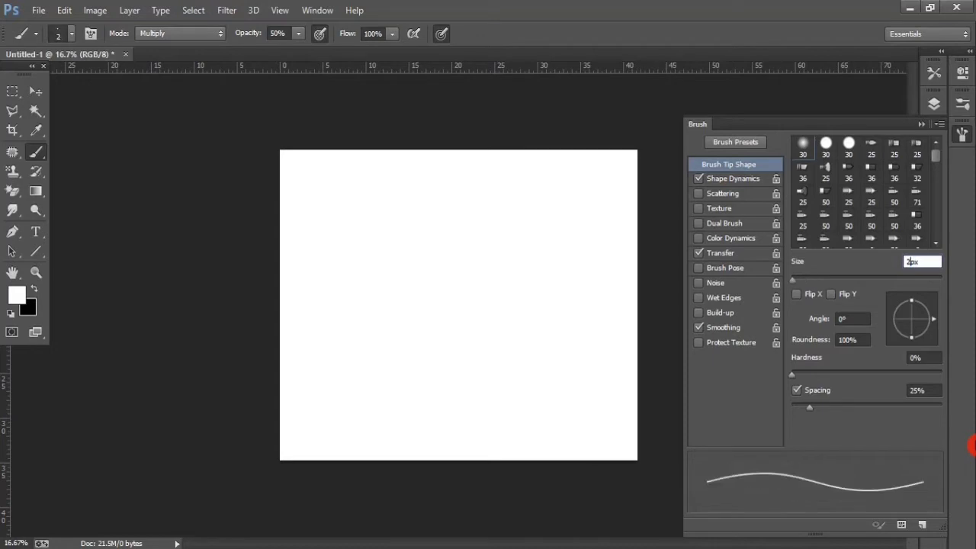
type("50")
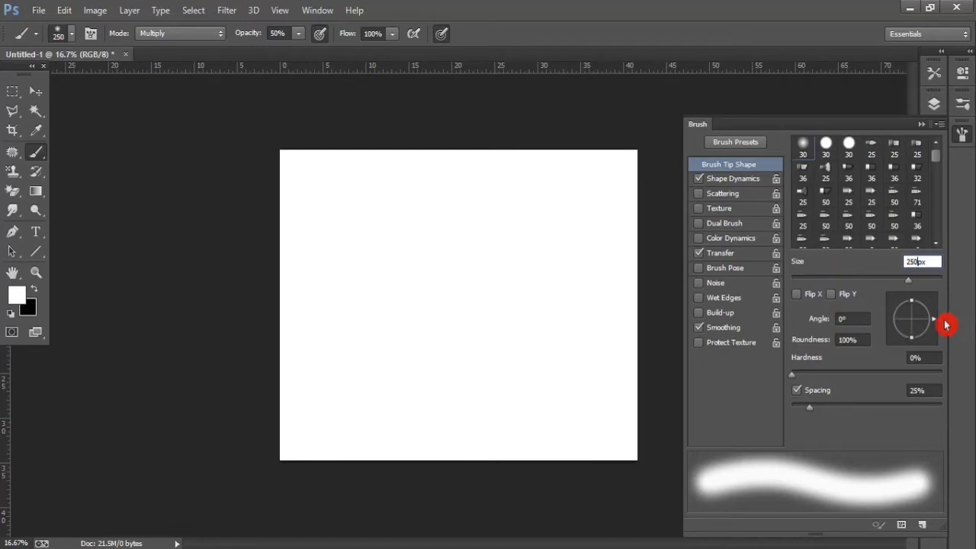
Turn the brush tip to a 90° angle and flatten its roundness into a thin 2% ellipse.
left_click_drag(939, 321, 913, 307)
left_click_drag(820, 372, 897, 368)
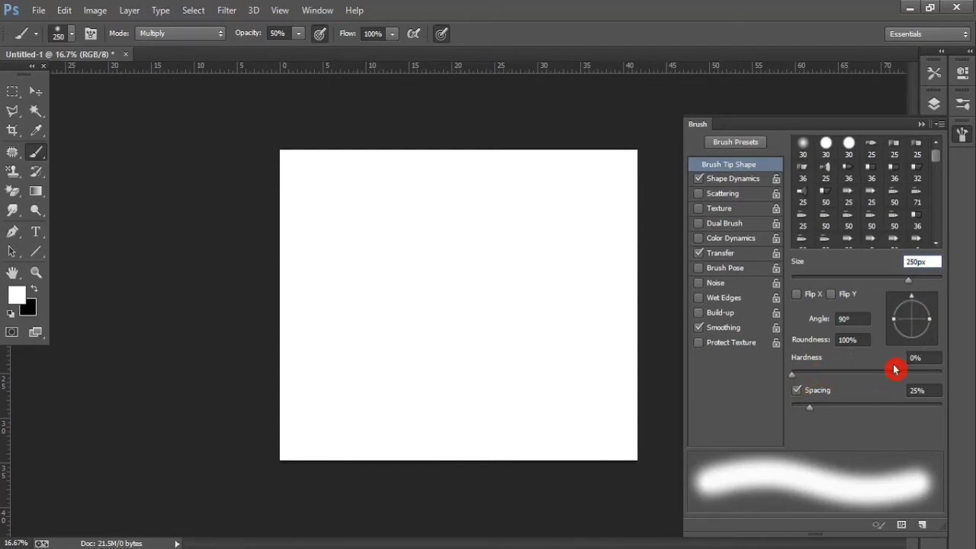
left_click(851, 339)
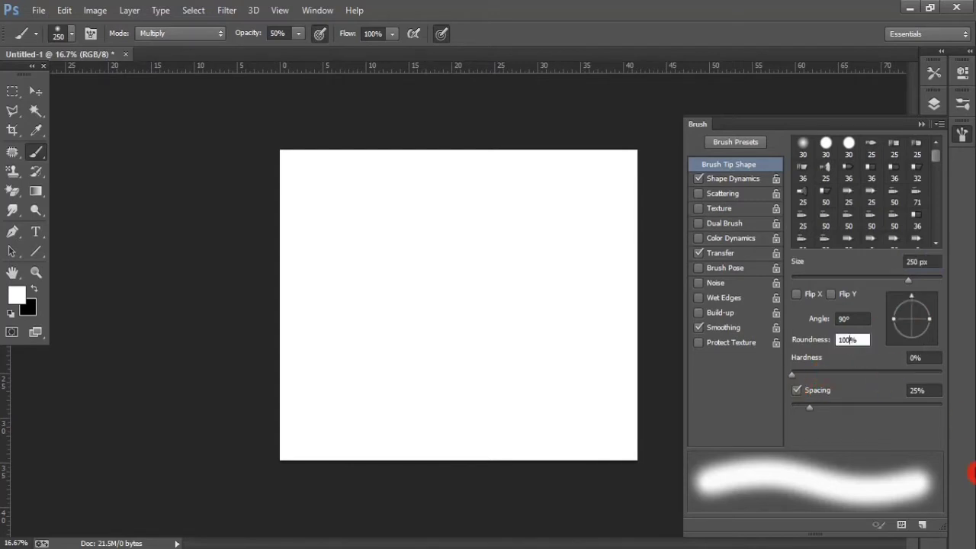
type("33")
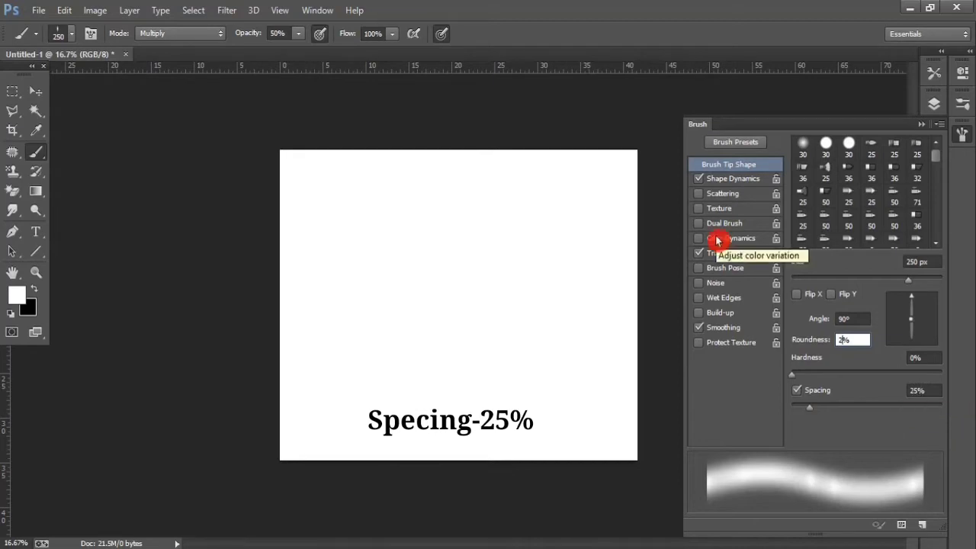
Enable Shape Dynamics with 14% size jitter and 100% angle jitter.
left_click(731, 180)
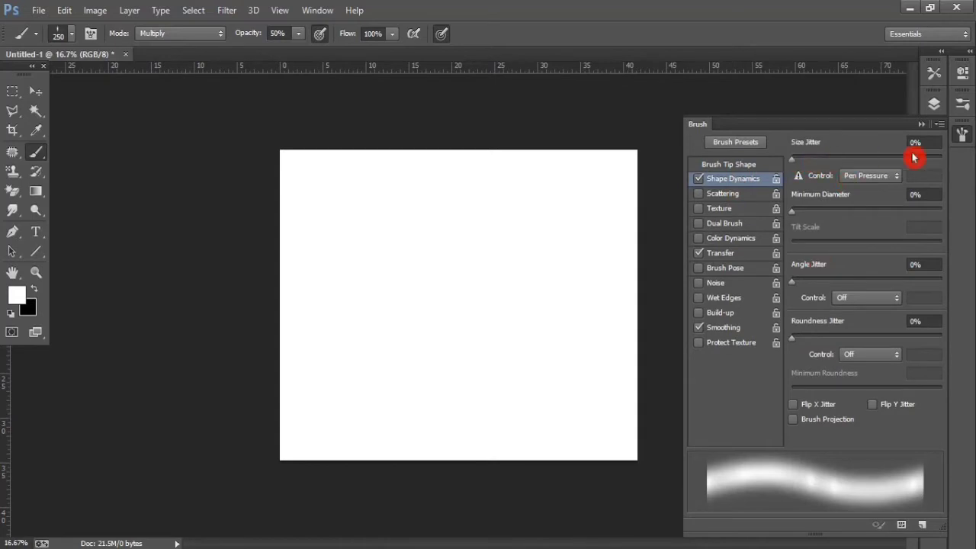
left_click(915, 143)
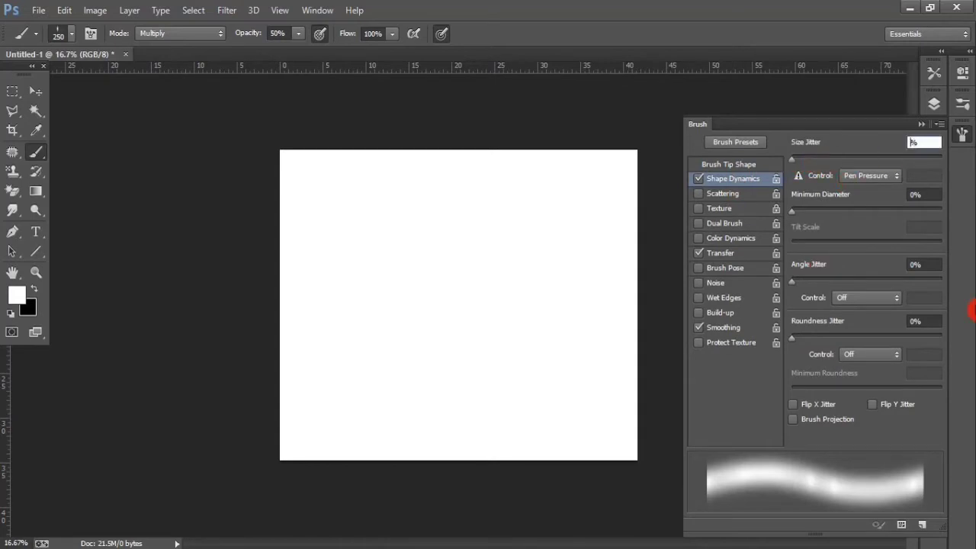
type("14")
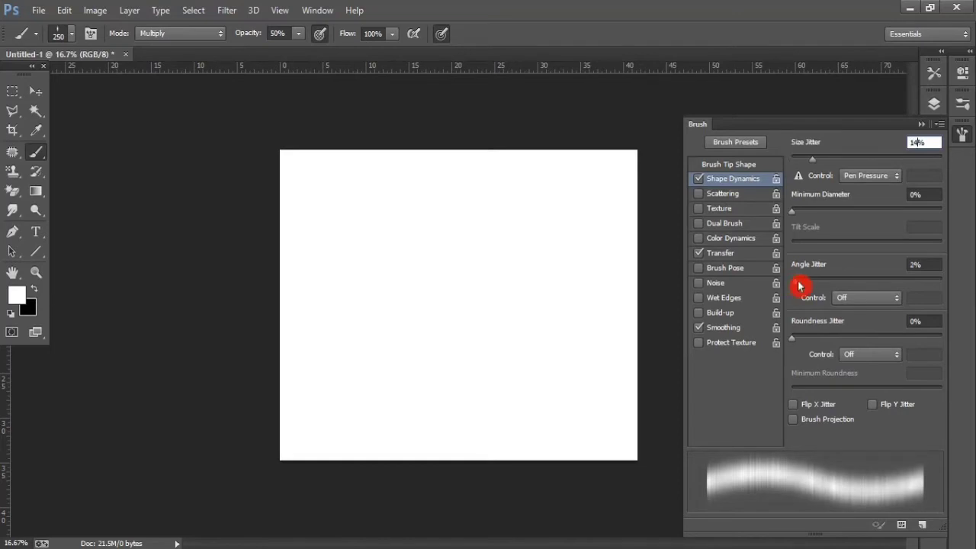
left_click_drag(793, 285, 949, 288)
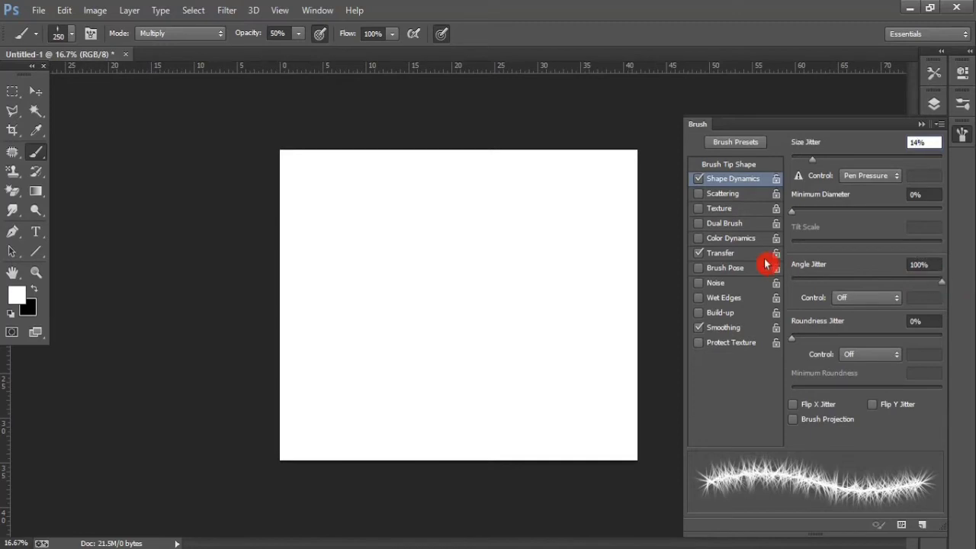
Enable Scattering with a count of 6 and scatter lowered to 48%.
left_click(721, 196)
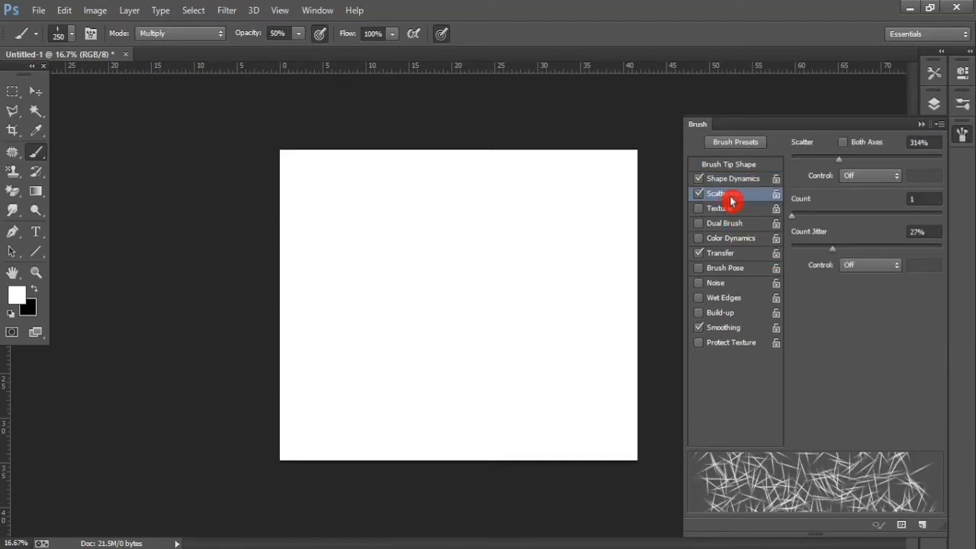
left_click(799, 217)
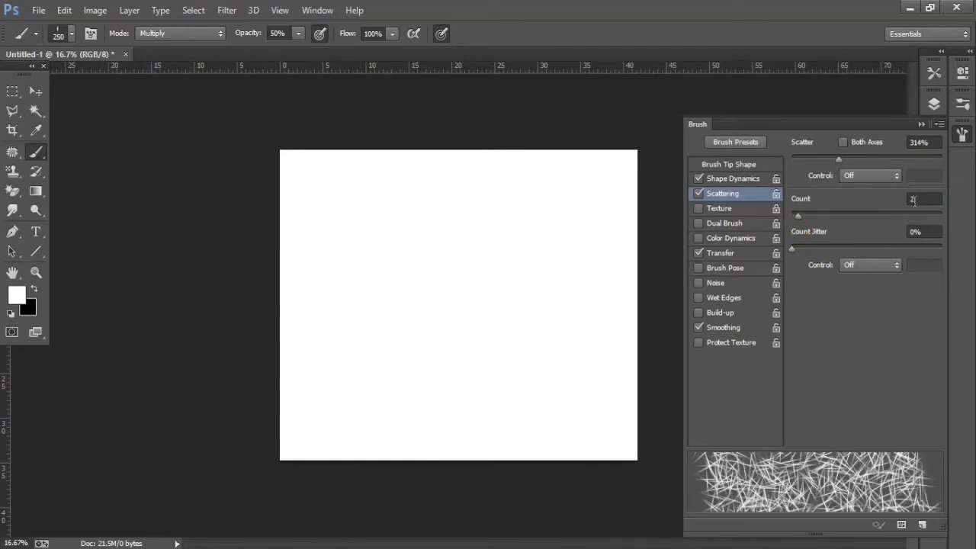
left_click(922, 199)
type("6")
key("Return")
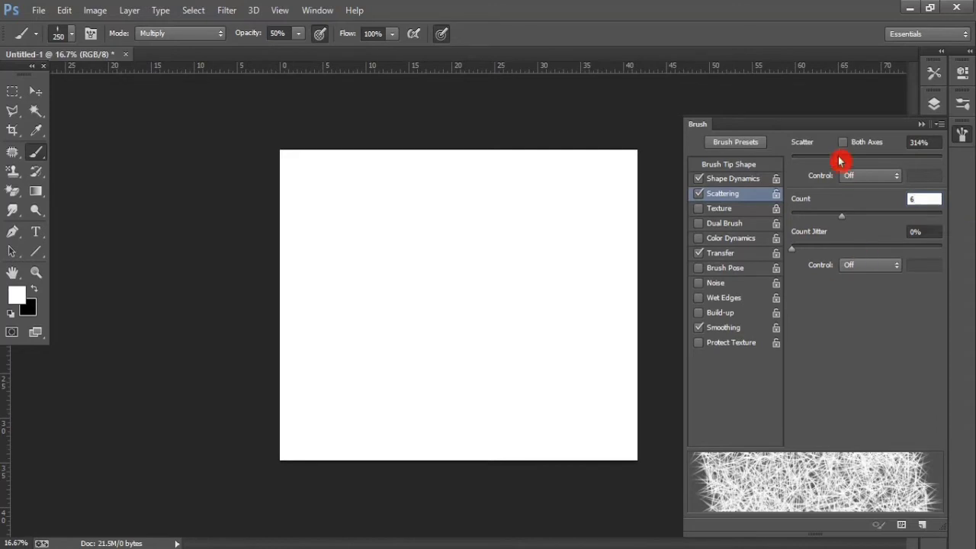
left_click_drag(842, 161, 802, 165)
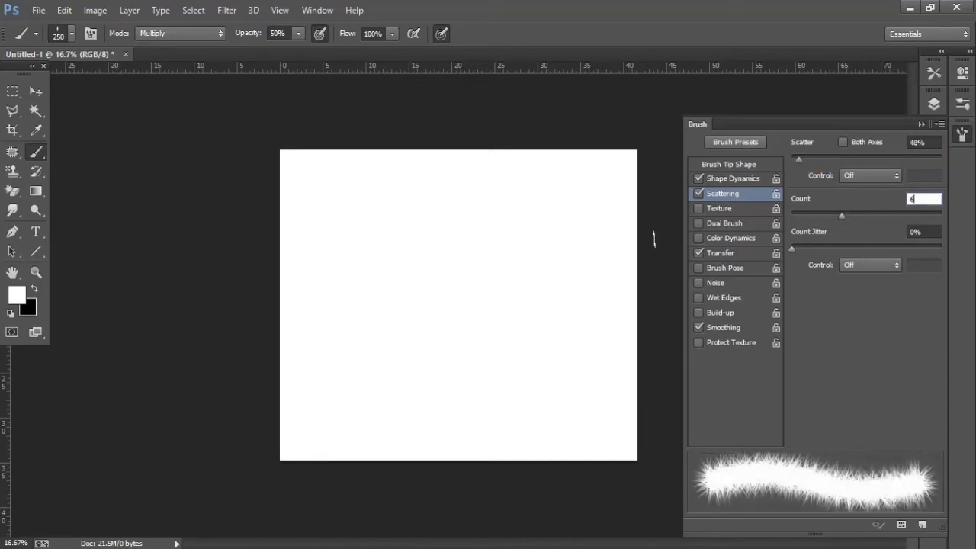
Enable Color Dynamics with 100% foreground/background jitter, then collapse the Brush panel.
left_click(715, 241)
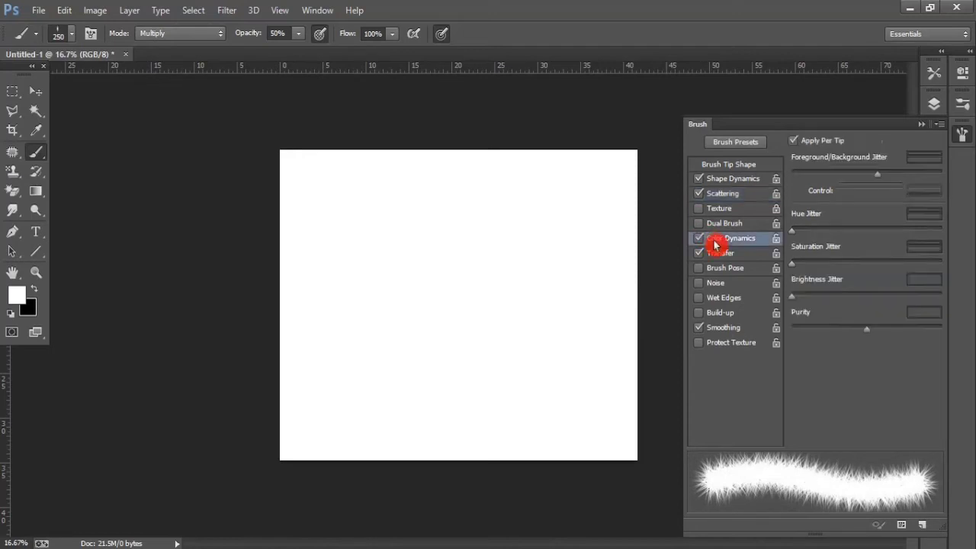
left_click(876, 177)
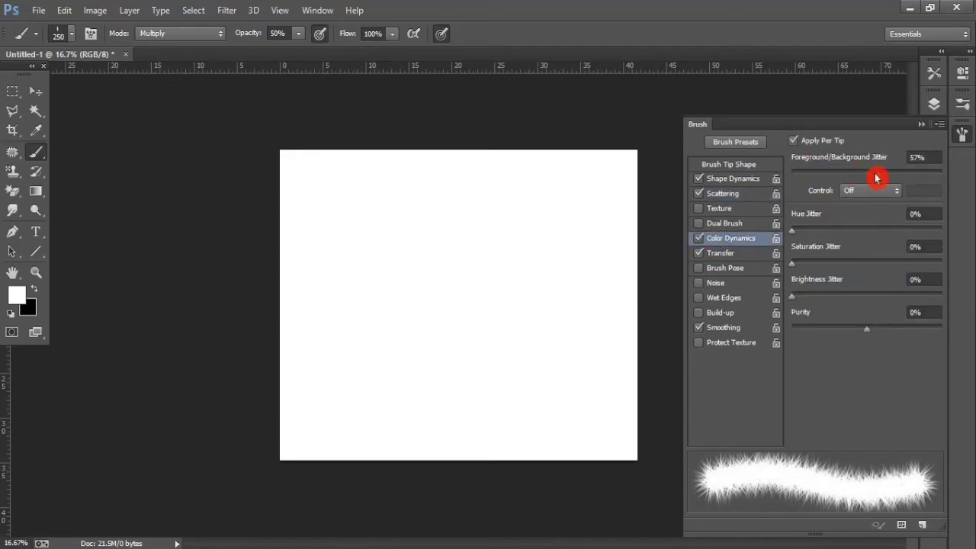
left_click_drag(877, 177, 973, 156)
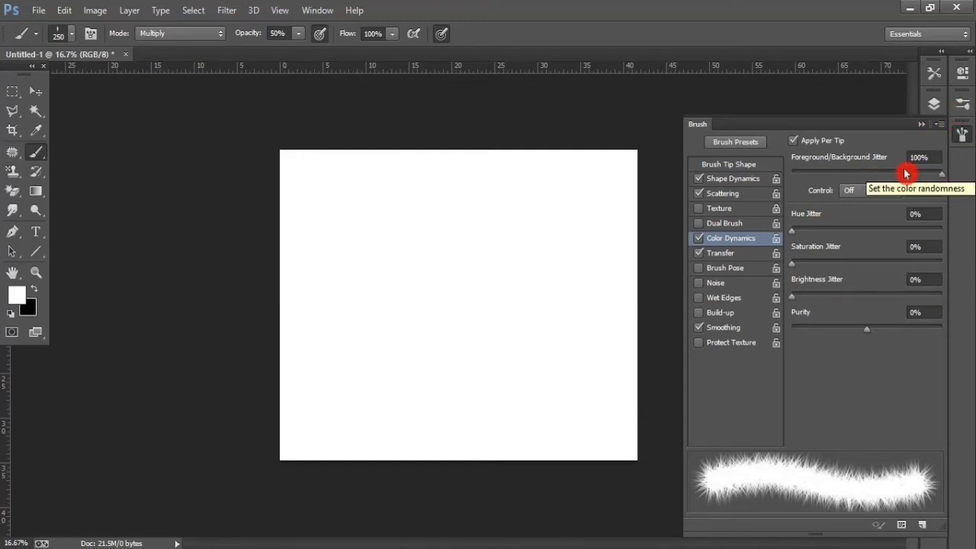
left_click(922, 127)
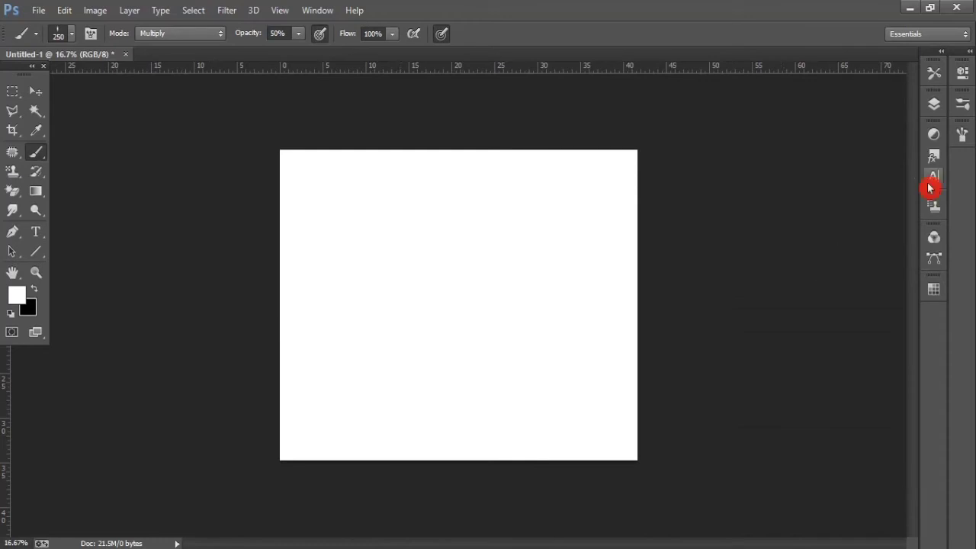
Show the Layers panel and unlock the Background layer.
left_click(934, 105)
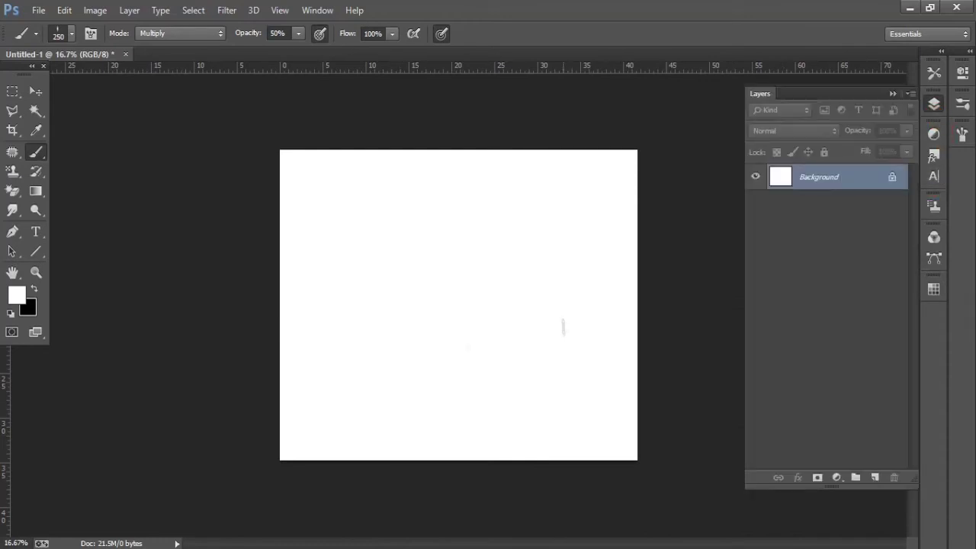
left_click(893, 178)
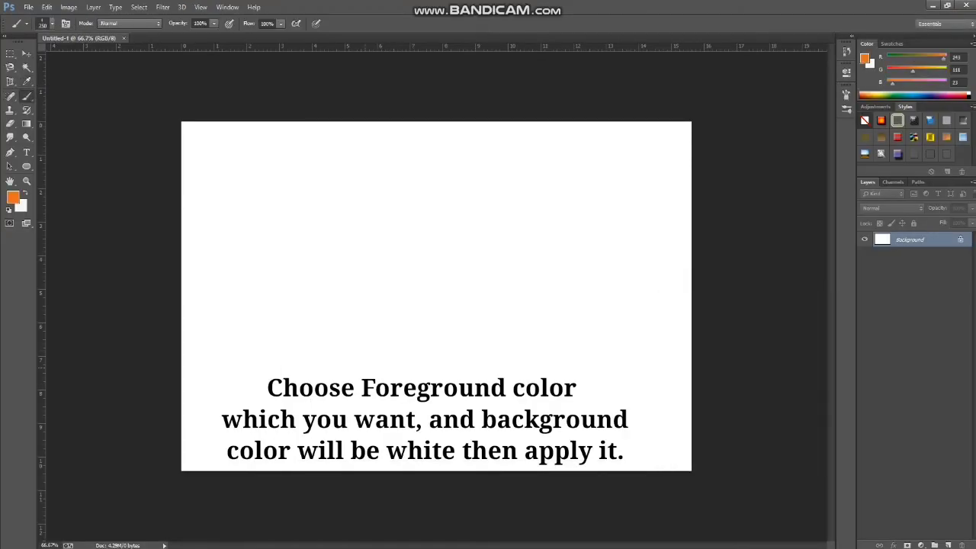
Paint an orange test fur stroke, then a blue one on a new layer with Layer 1 hidden.
mouse_move(222, 355)
left_mouse_down()
mouse_move(282, 330)
mouse_move(396, 356)
mouse_move(516, 339)
mouse_move(573, 305)
mouse_move(622, 255)
mouse_move(654, 152)
left_mouse_up()
left_click(814, 379)
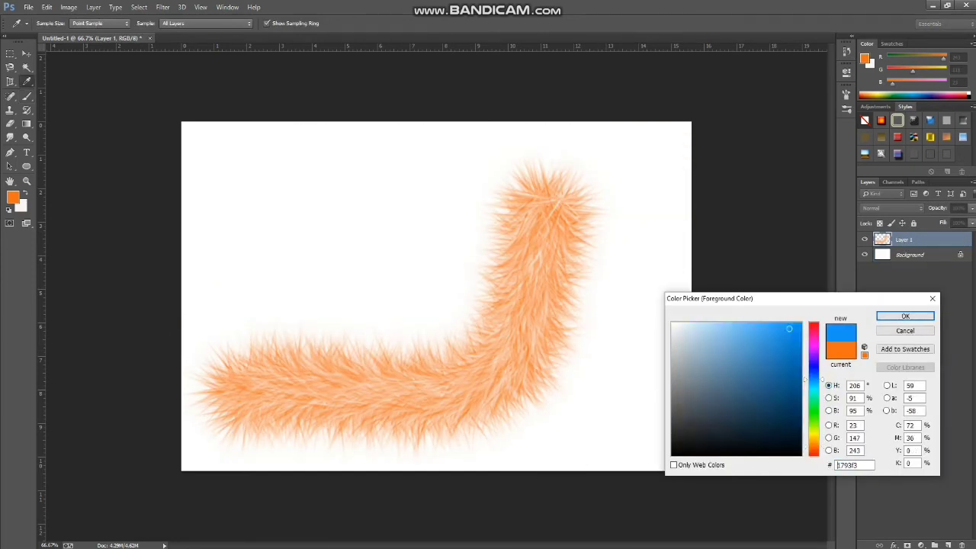
left_click(905, 316)
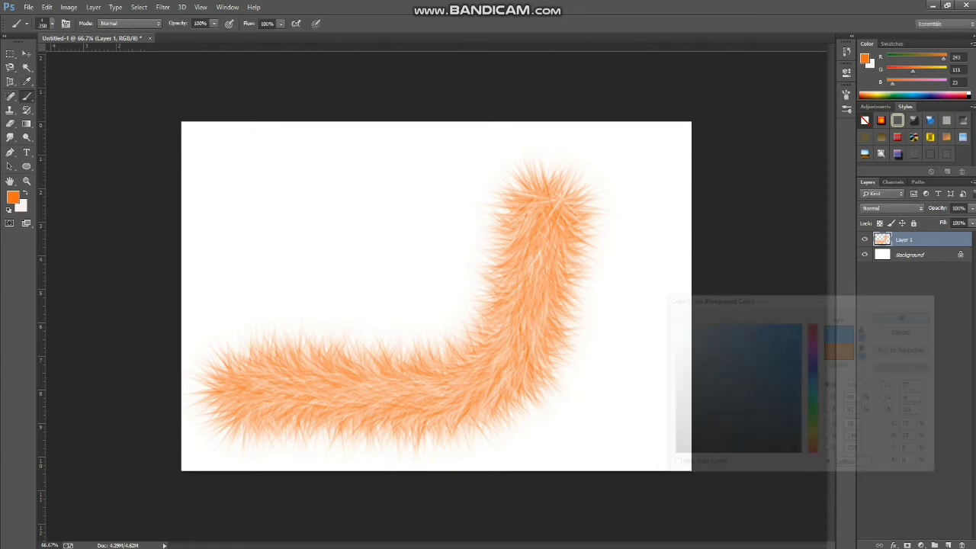
left_click(948, 546)
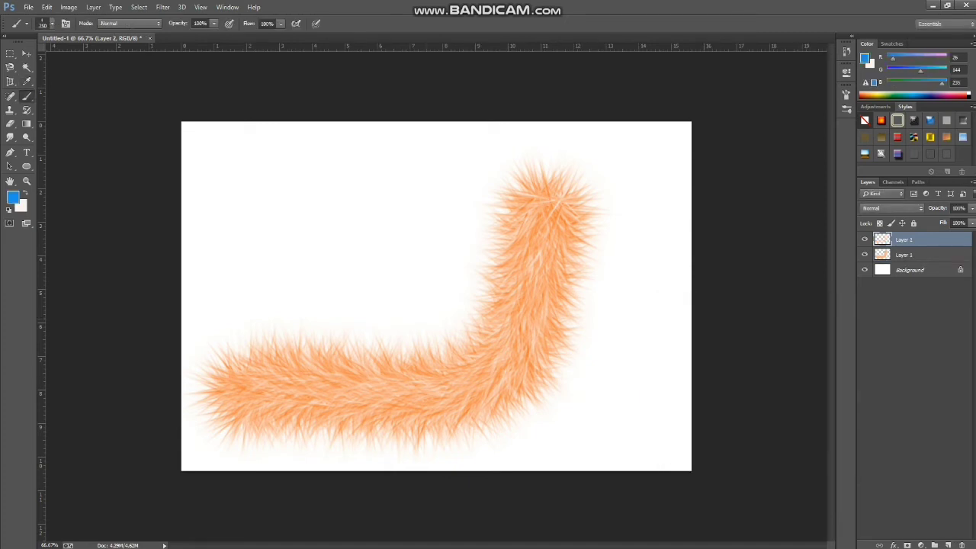
left_click(864, 254)
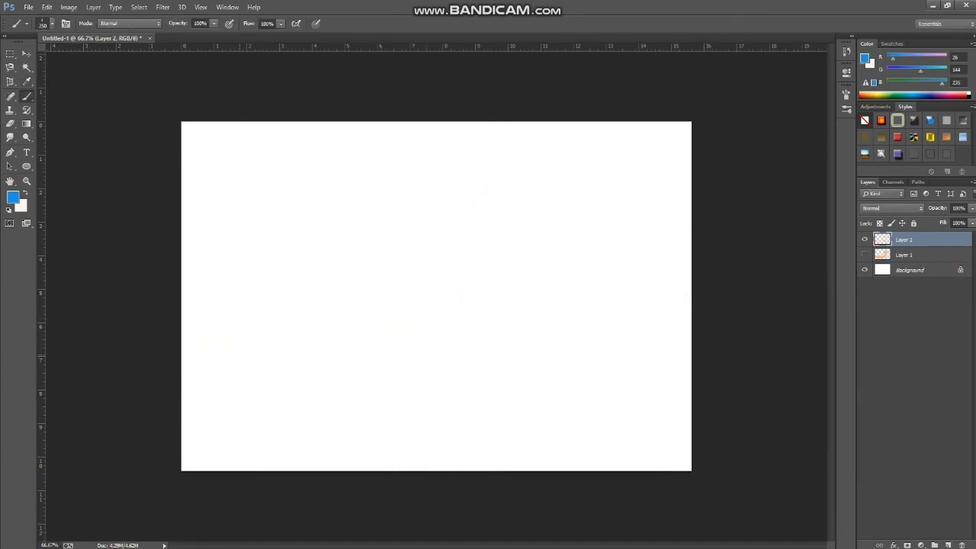
mouse_move(240, 336)
left_mouse_down()
mouse_move(292, 287)
mouse_move(484, 371)
mouse_move(557, 377)
mouse_move(606, 324)
mouse_move(631, 228)
mouse_move(630, 183)
left_mouse_up()
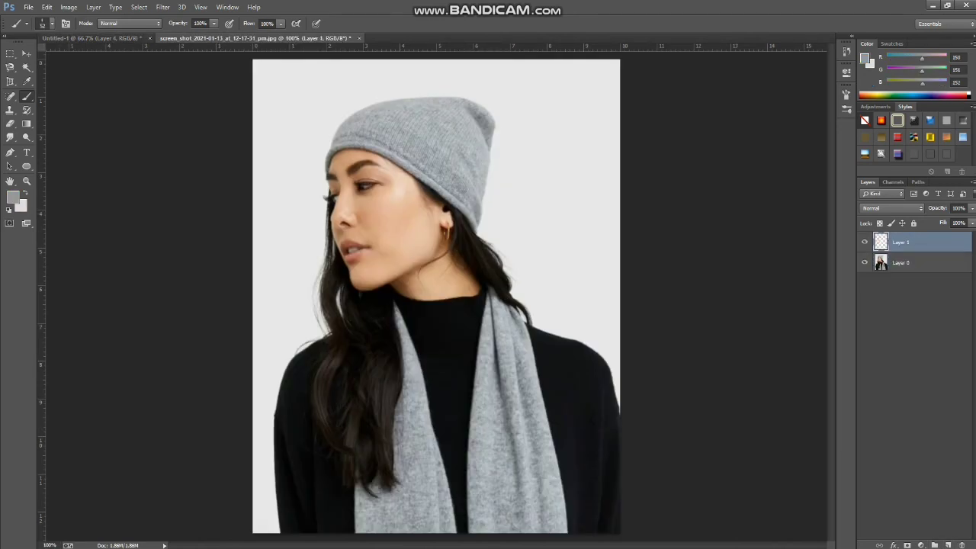
Sample the beanie's grey as the foreground colour with the Eyedropper.
key("i")
left_click(12, 197)
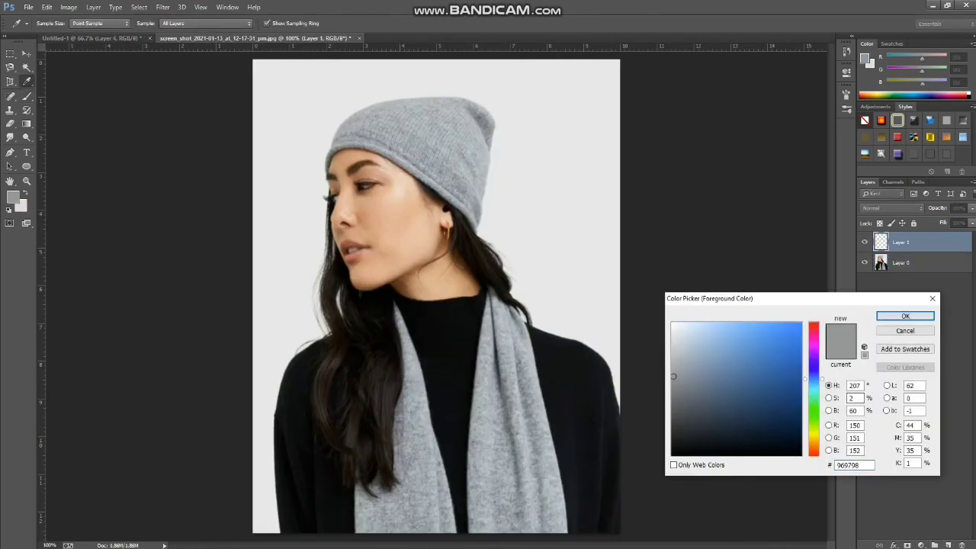
left_click(675, 375)
key("Return")
Set the fur brush to 78 px and paint a grey pom-pom on the hat's top.
key("b")
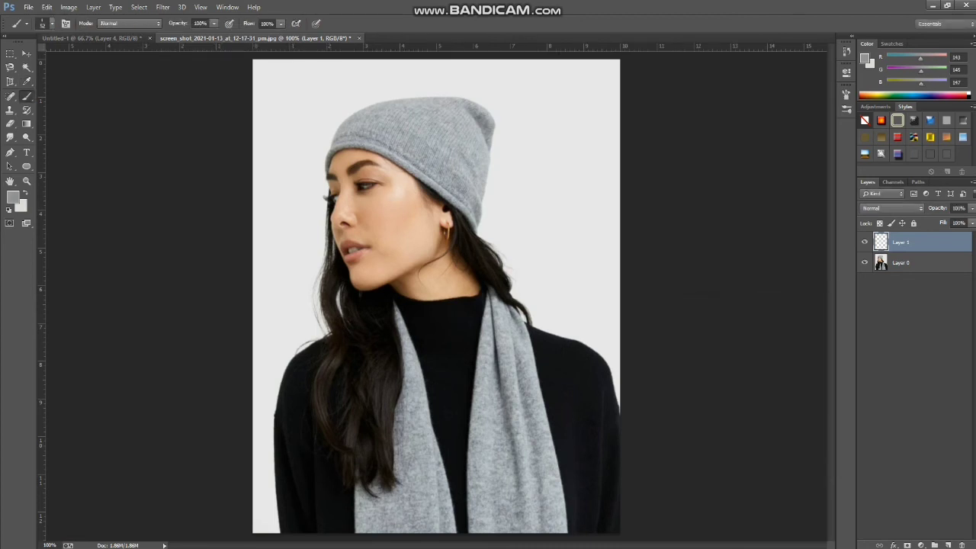
left_click(51, 23)
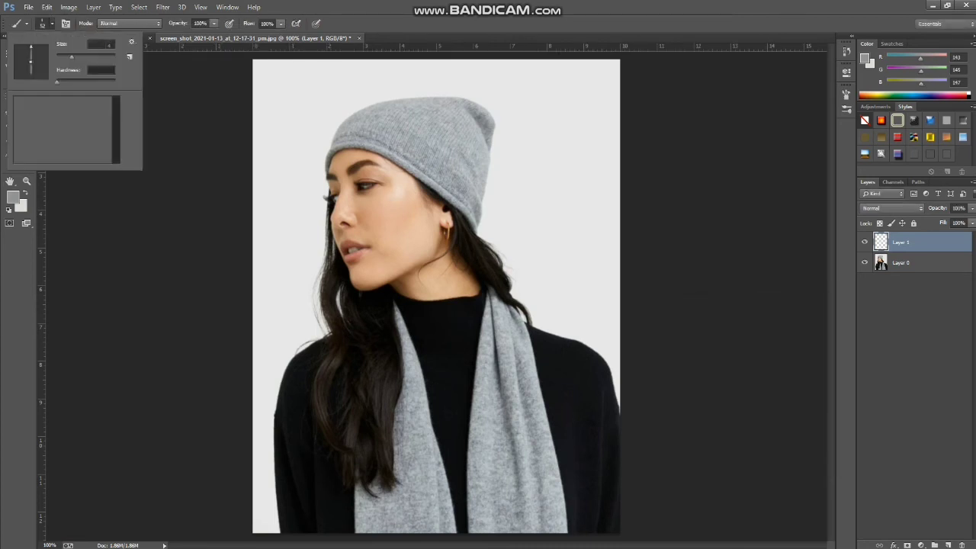
left_click_drag(72, 56, 78, 56)
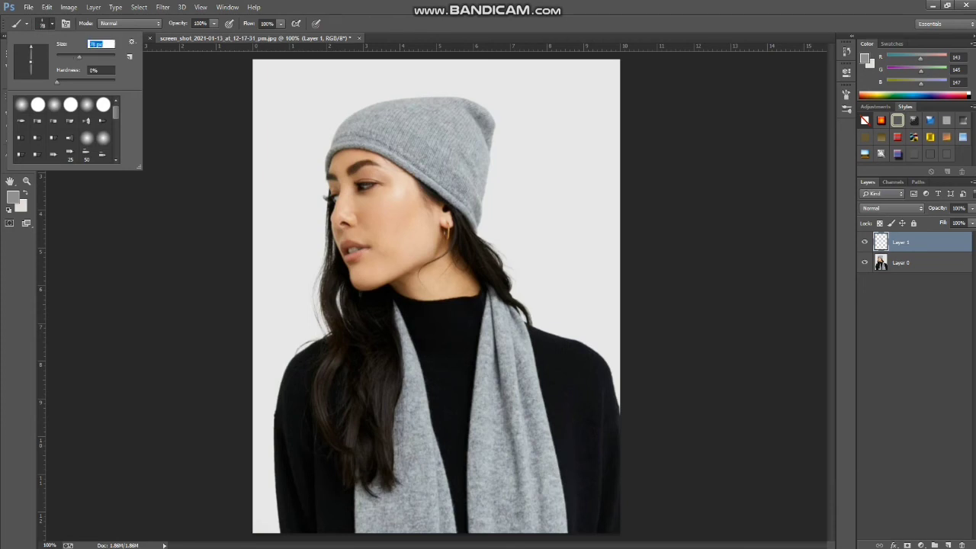
key("Return")
mouse_move(461, 84)
left_mouse_down()
mouse_move(500, 88)
mouse_move(508, 115)
mouse_move(496, 136)
mouse_move(485, 107)
mouse_move(453, 84)
left_mouse_up()
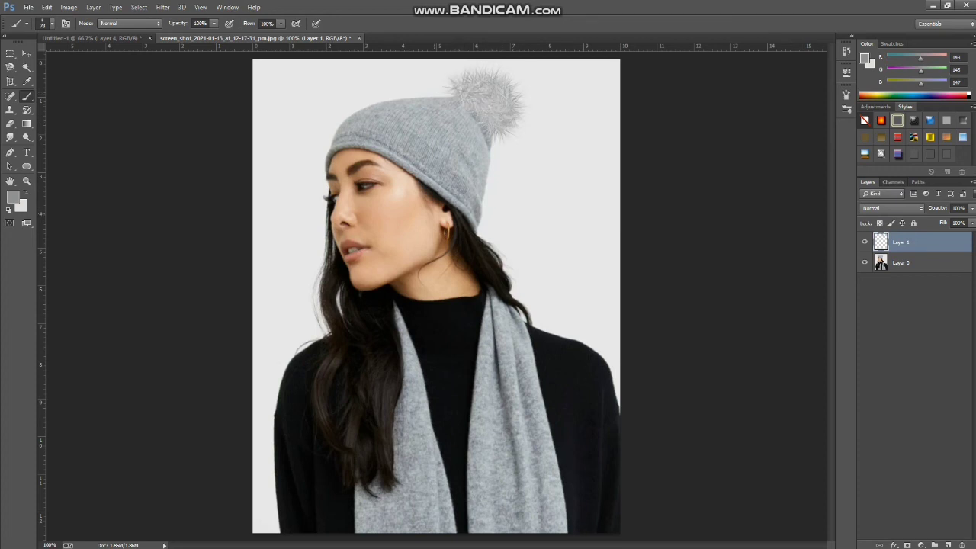
Paint grey fur along the beanie brim, thicken its left end, and undo the oversized pom-pom stroke.
mouse_move(307, 157)
left_mouse_down()
mouse_move(336, 139)
mouse_move(374, 138)
mouse_move(416, 160)
mouse_move(488, 229)
left_mouse_up()
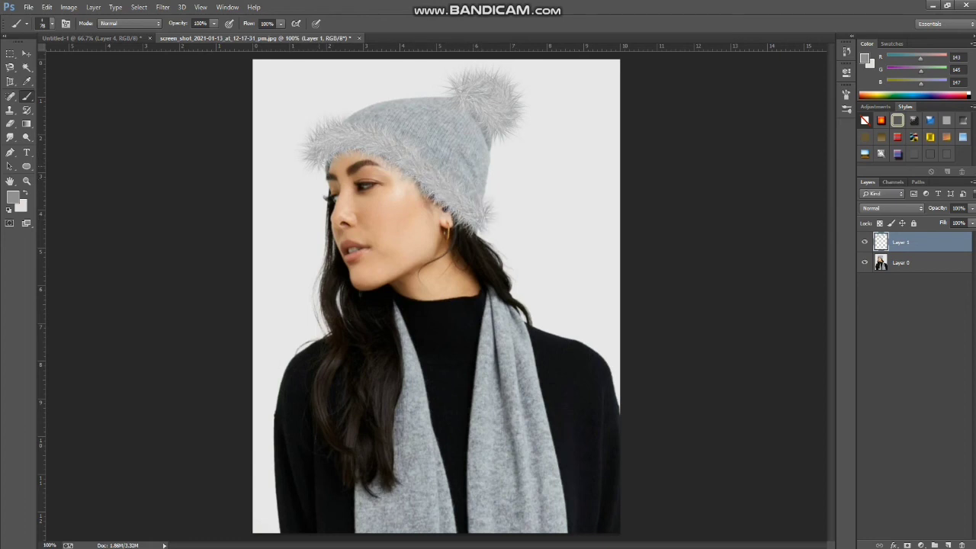
left_click_drag(335, 157, 304, 176)
left_click_drag(336, 160, 306, 179)
mouse_move(462, 89)
left_mouse_down()
mouse_move(477, 70)
mouse_move(506, 73)
mouse_move(537, 104)
mouse_move(525, 141)
mouse_move(488, 157)
left_mouse_up()
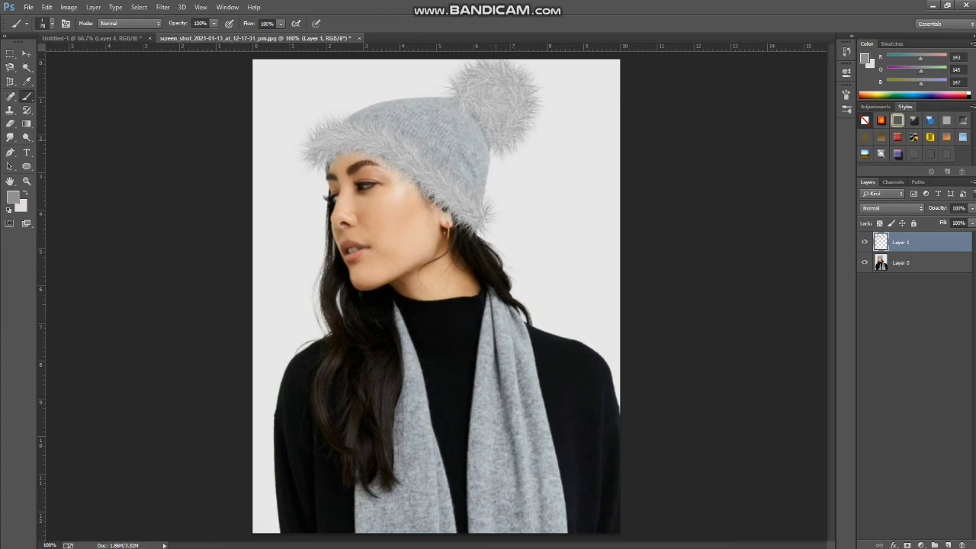
key("ctrl+z")
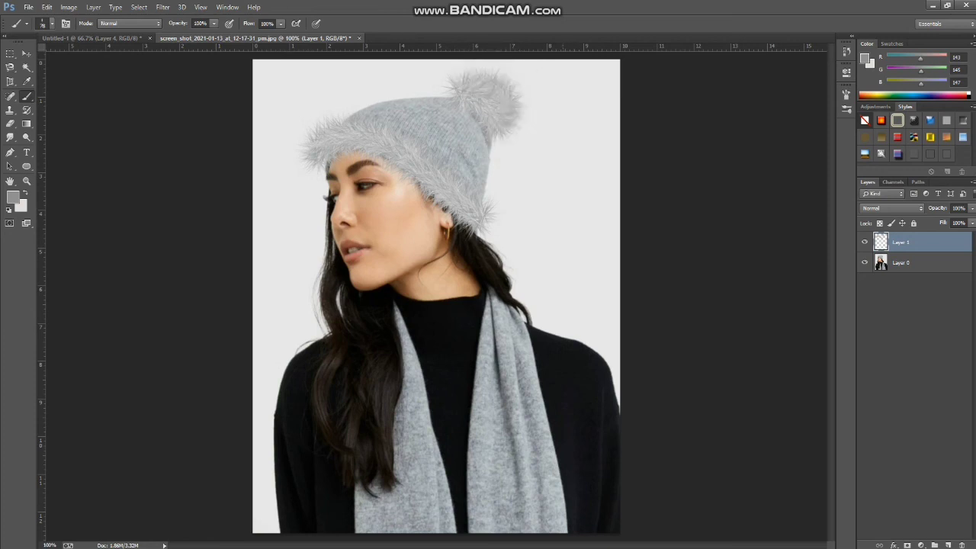